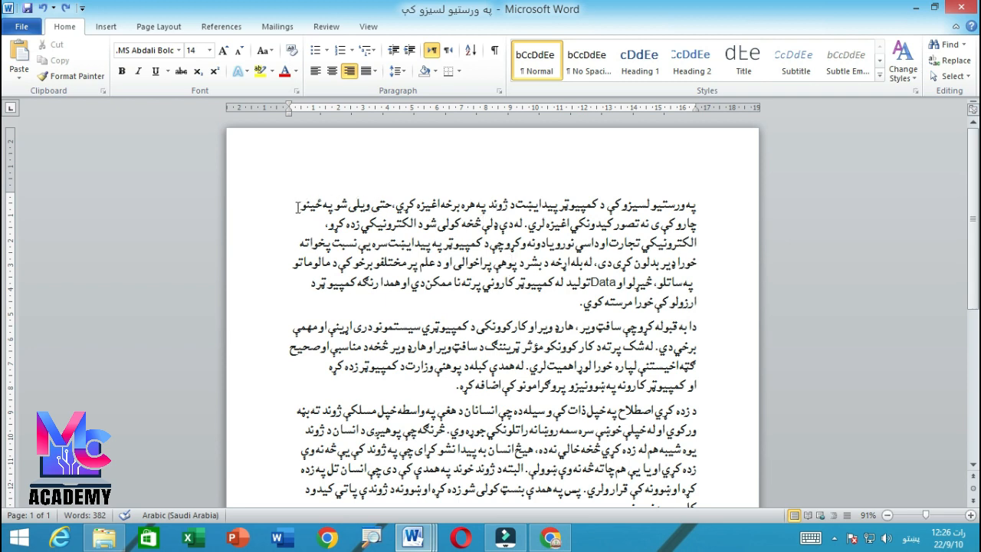
- Increase the left indent of the whole first paragraph by six levels, to about 7.6 cm on the ruler
{"action": "left_click_drag", "start_coordinate": [320, 205], "coordinate": [331, 244]}
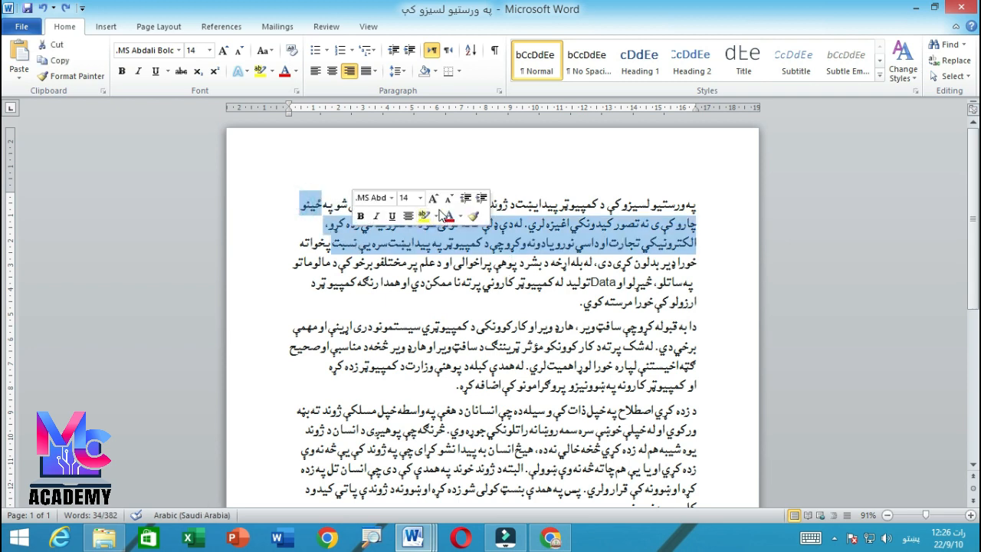
{"action": "left_click", "coordinate": [505, 205]}
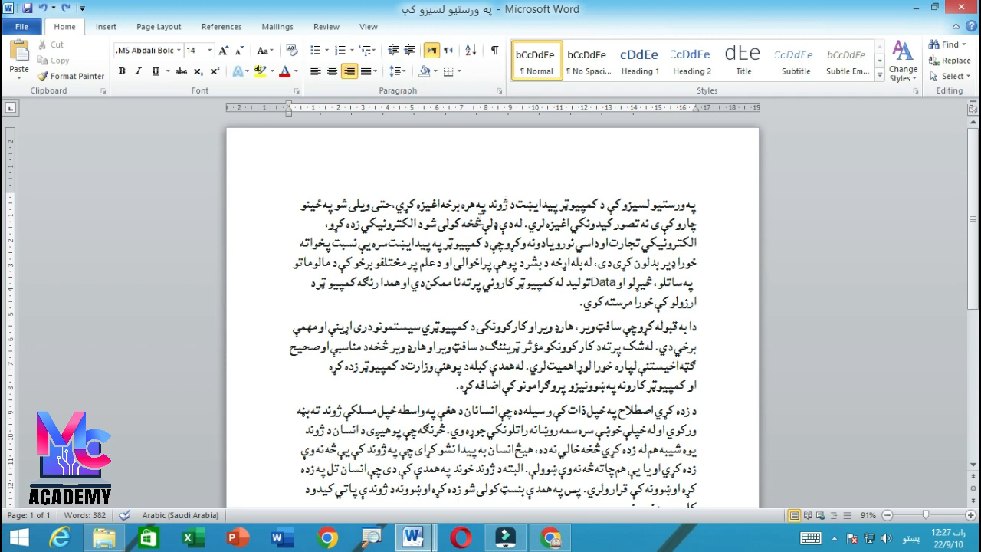
{"action": "left_click_drag", "start_coordinate": [696, 204], "coordinate": [447, 309]}
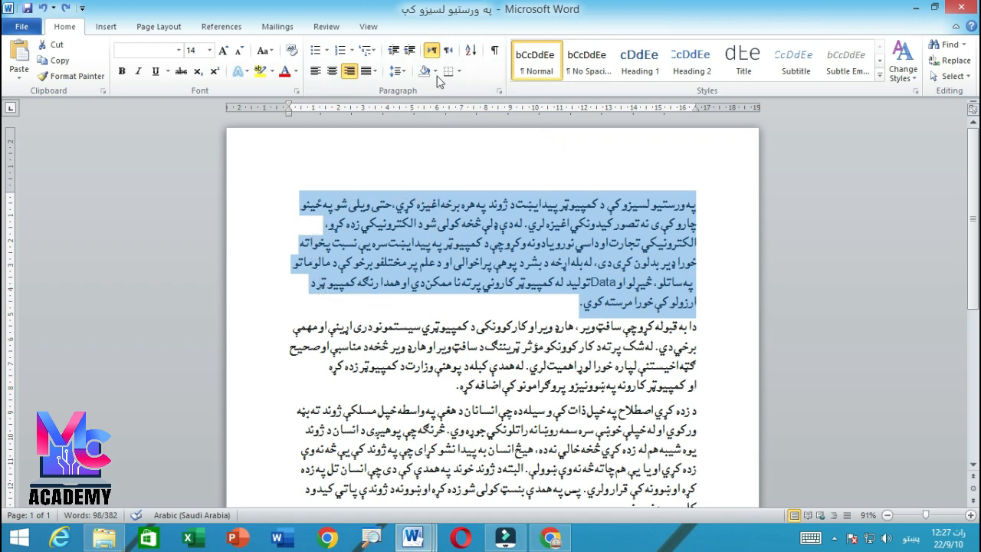
{"action": "left_click", "coordinate": [411, 52]}
{"action": "left_click", "coordinate": [411, 52]}
{"action": "left_click", "coordinate": [411, 53]}
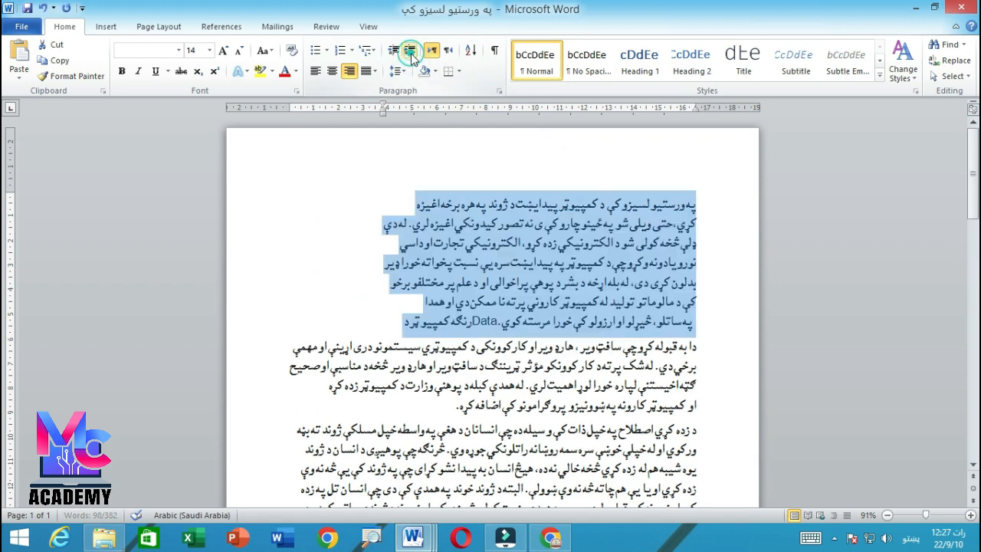
{"action": "left_click", "coordinate": [411, 52]}
{"action": "left_click", "coordinate": [410, 52]}
{"action": "left_click", "coordinate": [411, 55]}
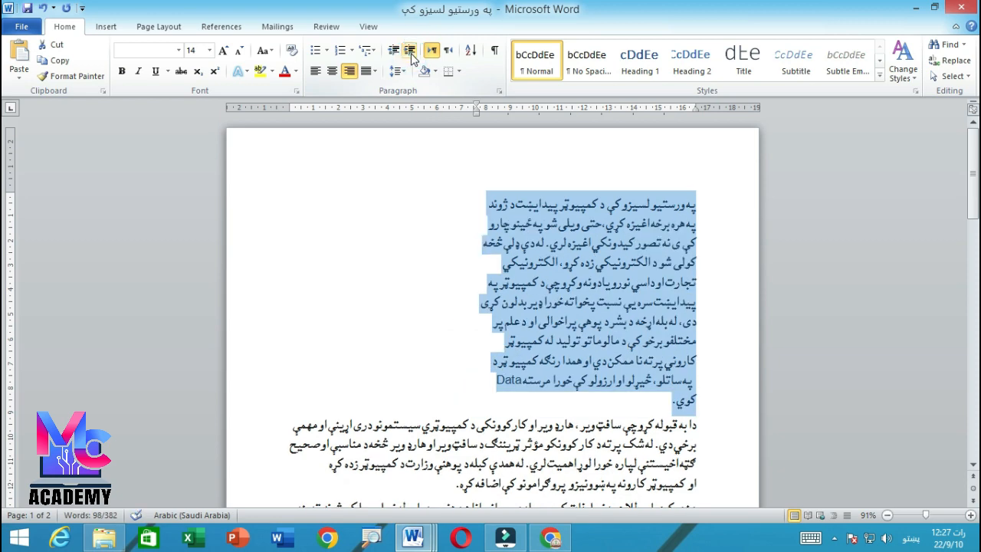
{"action": "left_click", "coordinate": [472, 244]}
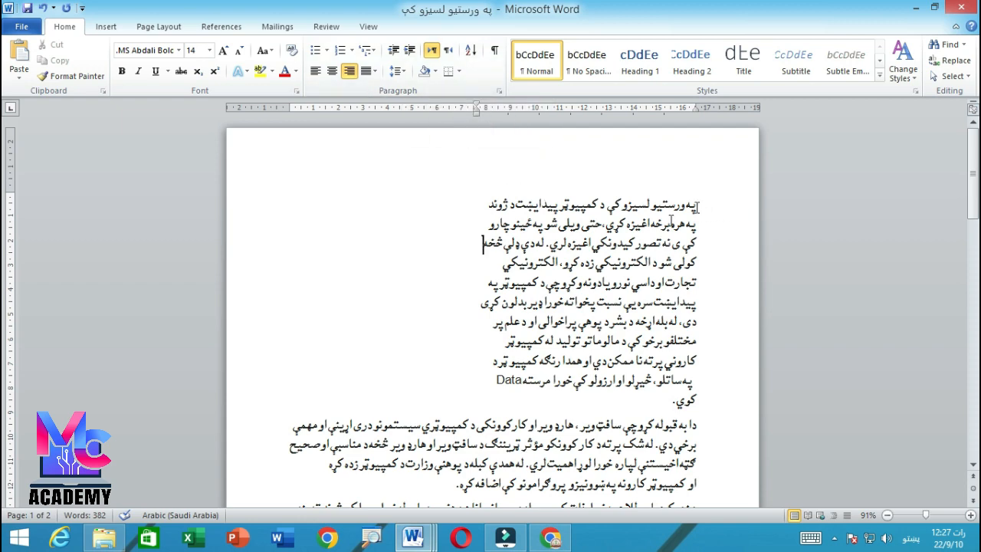
- Decrease the first paragraph's indent all the way back to the 0 mark at the margin
{"action": "left_click_drag", "start_coordinate": [686, 206], "coordinate": [433, 407]}
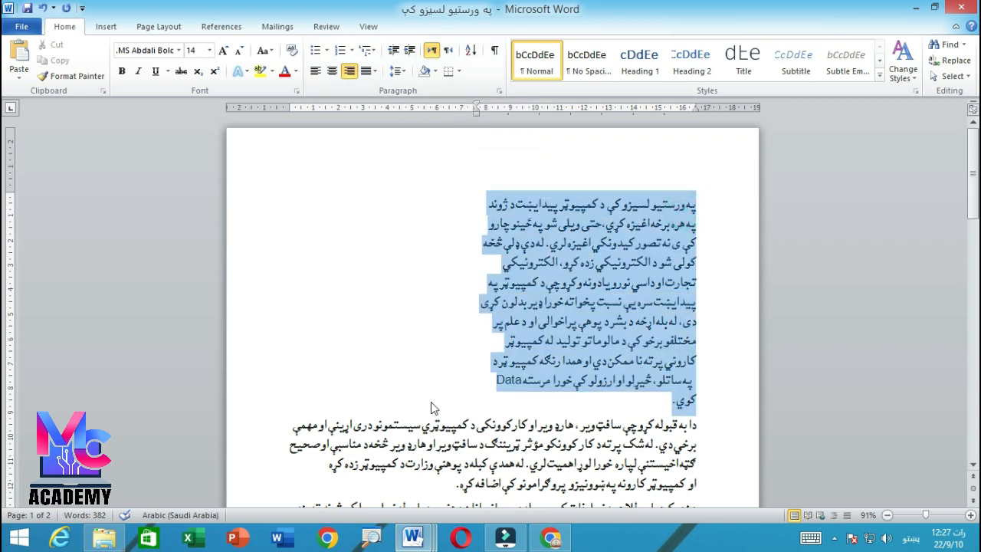
{"action": "left_click", "coordinate": [393, 50]}
{"action": "left_click", "coordinate": [393, 49]}
{"action": "left_click", "coordinate": [393, 50]}
{"action": "left_click", "coordinate": [393, 50]}
{"action": "left_click", "coordinate": [393, 50]}
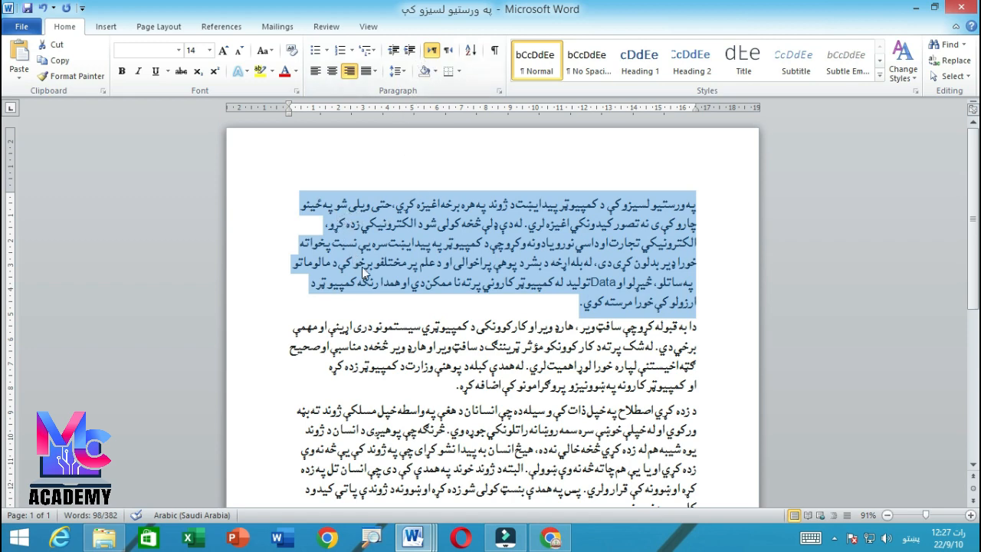
- Increase the left indent of the whole second paragraph to about 10.2 cm on the ruler
{"action": "scroll", "coordinate": [534, 321], "scroll_direction": "down", "scroll_amount": 3}
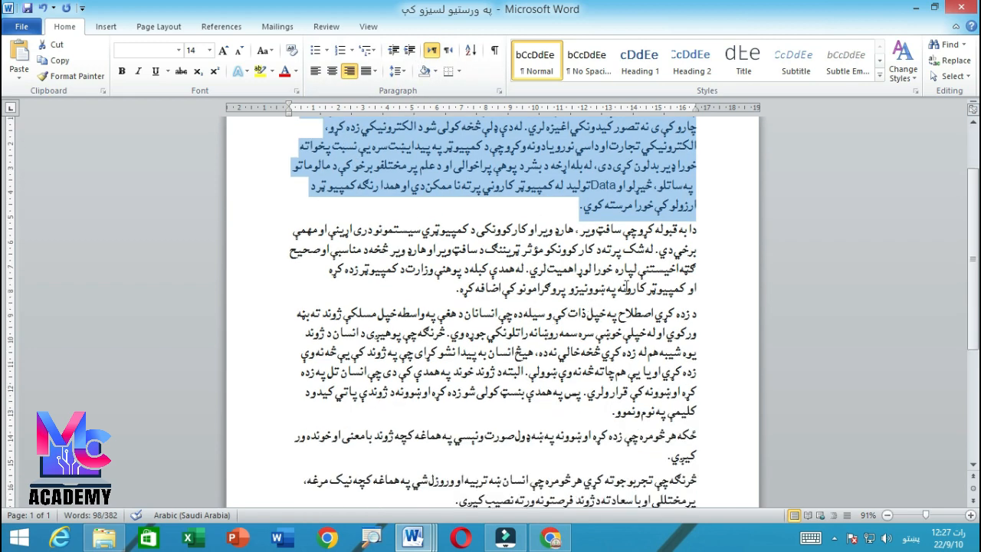
{"action": "left_click_drag", "start_coordinate": [694, 231], "coordinate": [427, 297]}
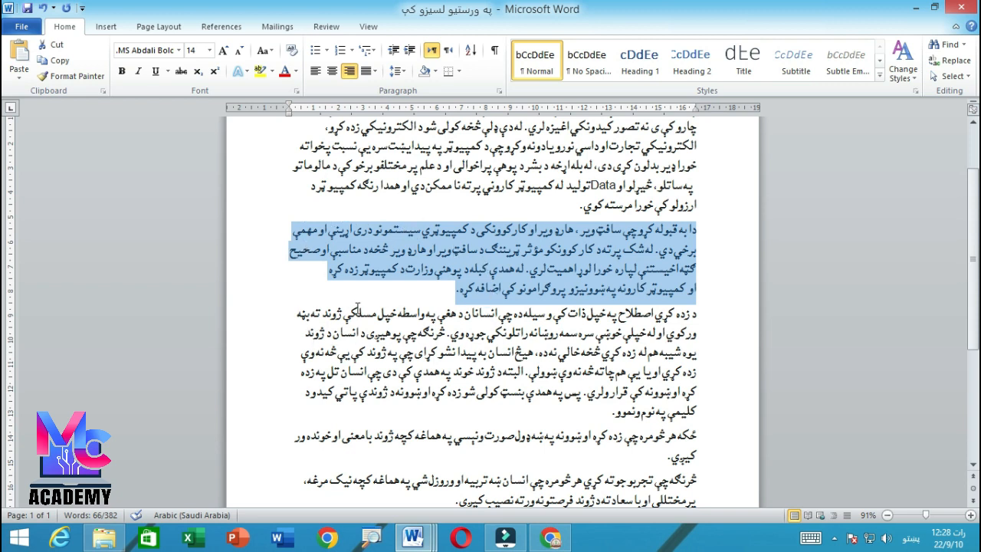
{"action": "left_click", "coordinate": [410, 51]}
{"action": "left_click", "coordinate": [410, 51]}
{"action": "left_click", "coordinate": [410, 50]}
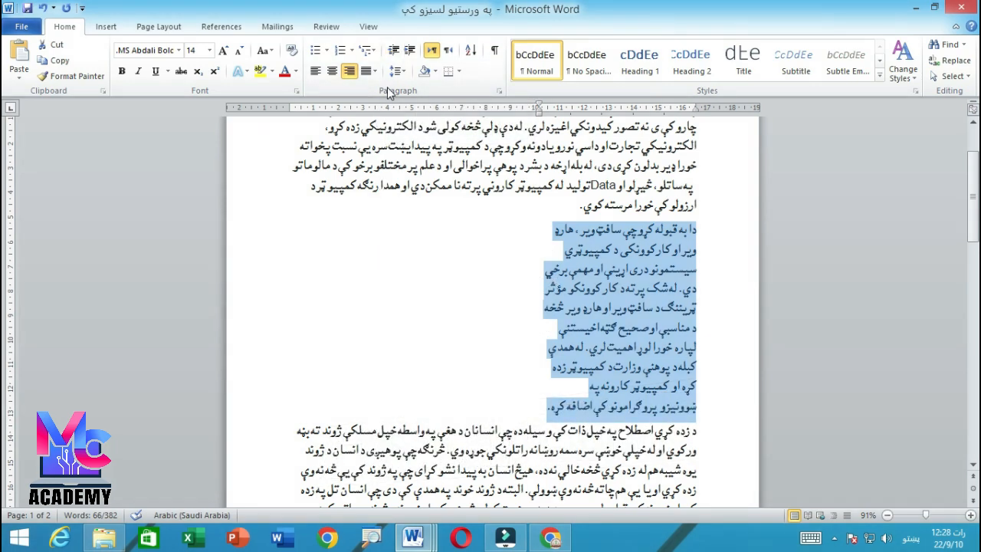
- Decrease the second paragraph's indent several levels and increase it again, ending at about 7.6 cm on the ruler
{"action": "left_click", "coordinate": [393, 52]}
{"action": "left_click", "coordinate": [393, 52]}
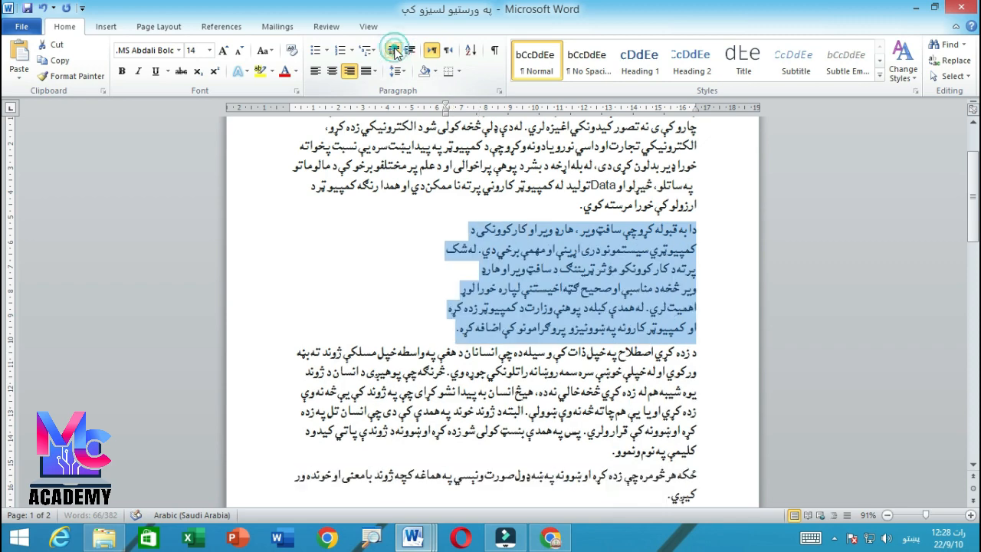
{"action": "left_click", "coordinate": [410, 51]}
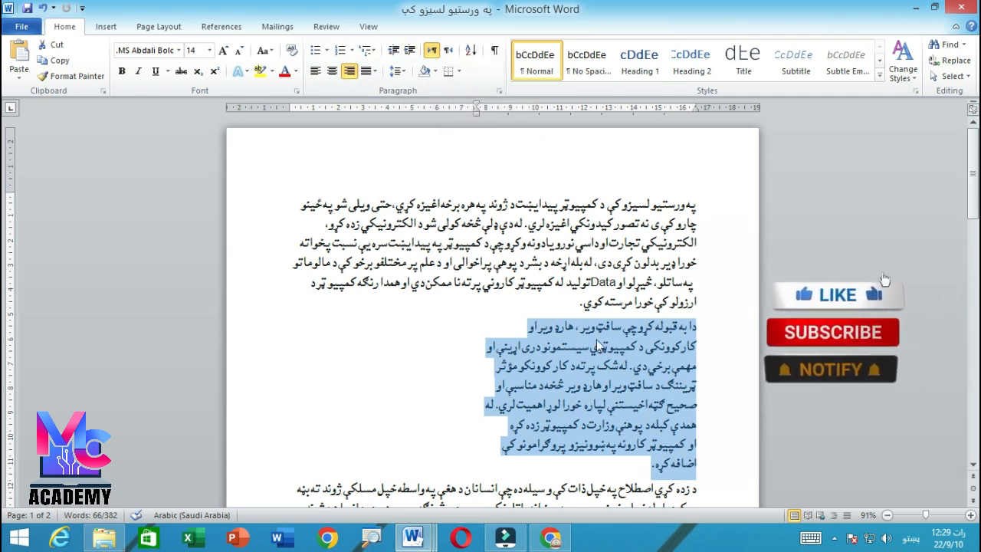
- Remove the second paragraph's indent completely by decreasing it to the 0 mark at the margin
{"action": "left_click_drag", "start_coordinate": [696, 328], "coordinate": [567, 464]}
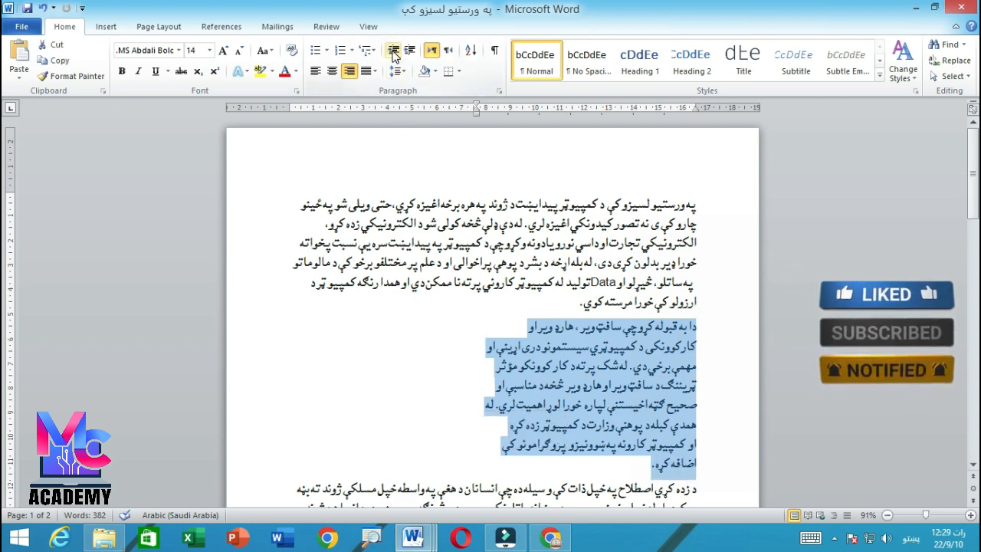
{"action": "left_click", "coordinate": [392, 51]}
{"action": "left_click", "coordinate": [393, 50]}
{"action": "left_click", "coordinate": [393, 50]}
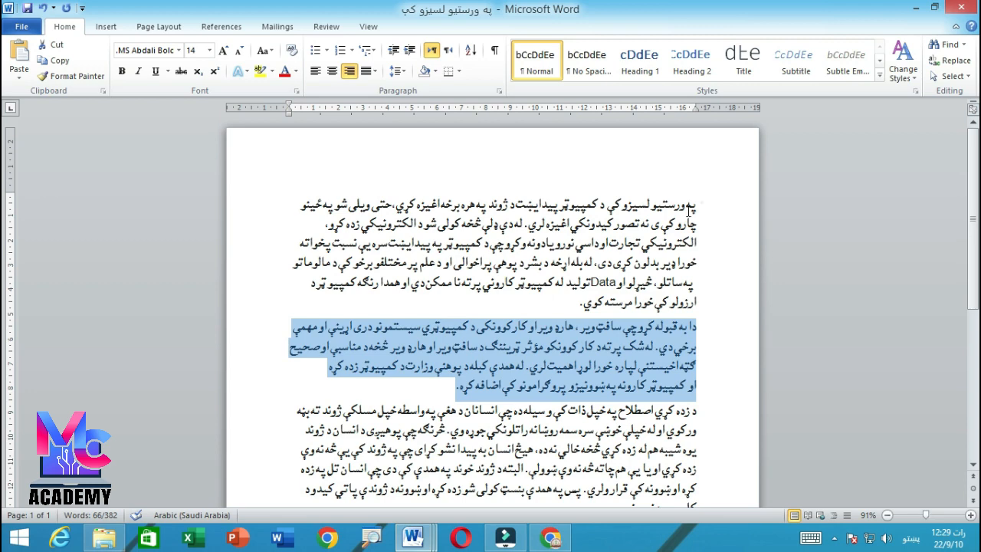
- Select the entire document text and increase its left indent to about 8.9 cm on the ruler
{"action": "left_click_drag", "start_coordinate": [697, 201], "coordinate": [357, 477]}
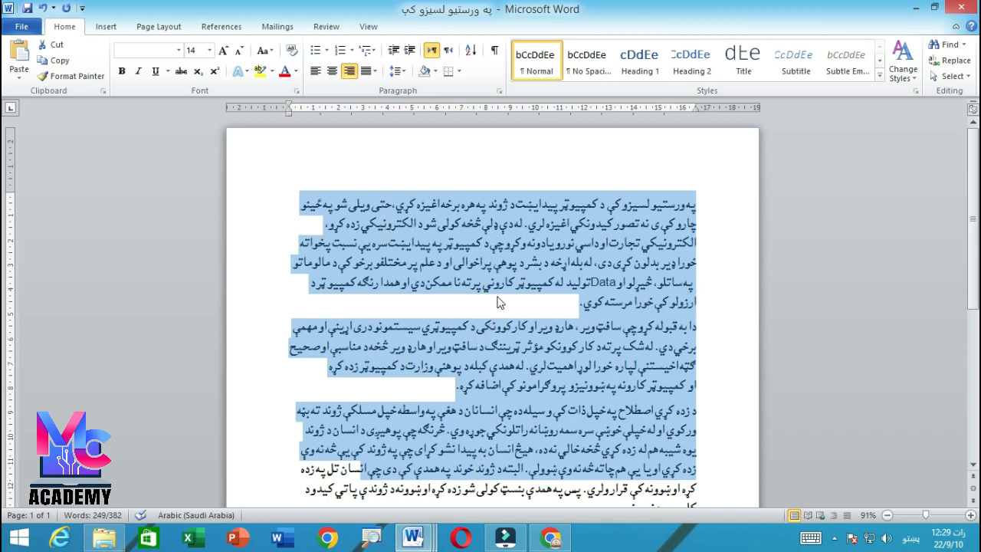
{"action": "left_click", "coordinate": [505, 268]}
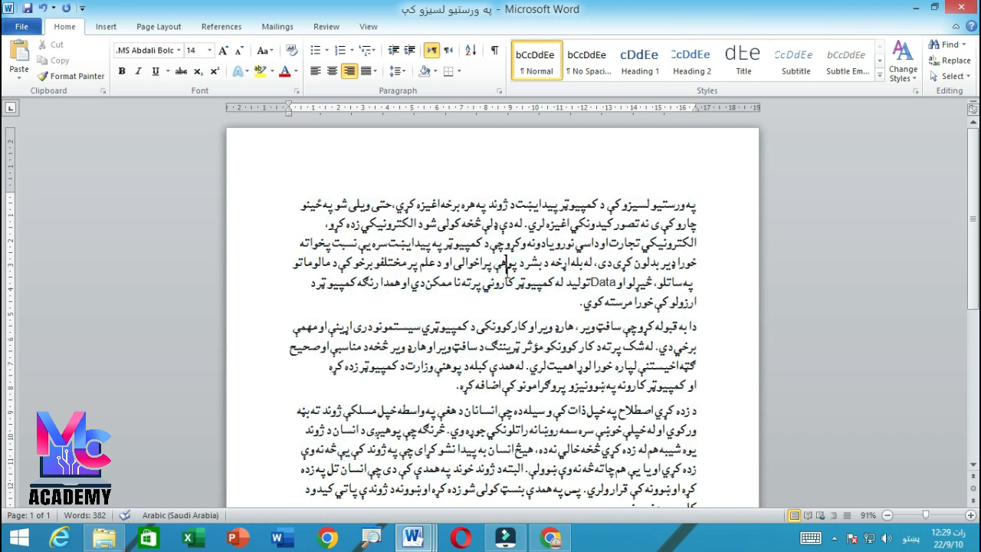
{"action": "key", "text": "ctrl+a"}
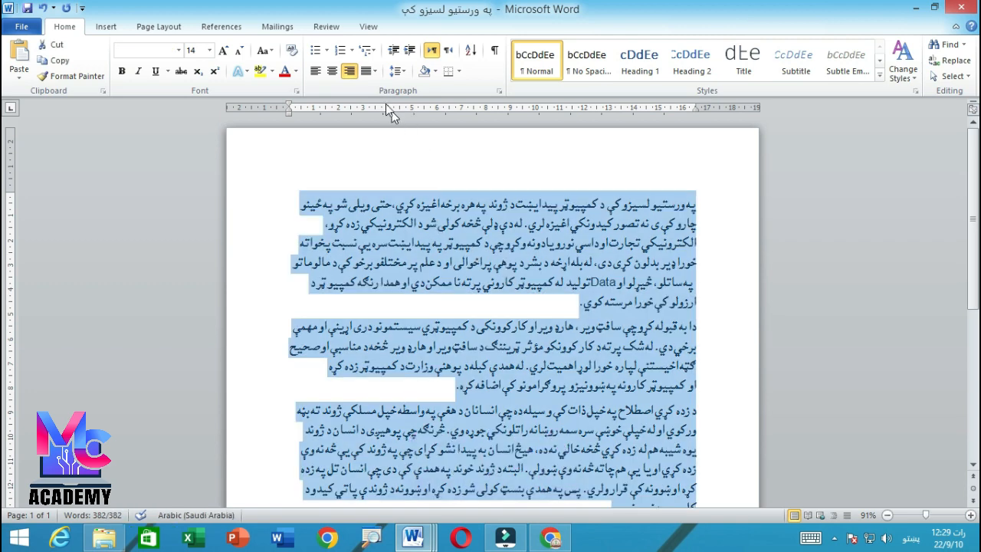
{"action": "left_click", "coordinate": [410, 51]}
{"action": "left_click", "coordinate": [410, 51]}
{"action": "left_click", "coordinate": [410, 51]}
{"action": "left_click", "coordinate": [409, 51]}
{"action": "left_click", "coordinate": [410, 52]}
{"action": "left_click", "coordinate": [410, 52]}
{"action": "left_click", "coordinate": [410, 51]}
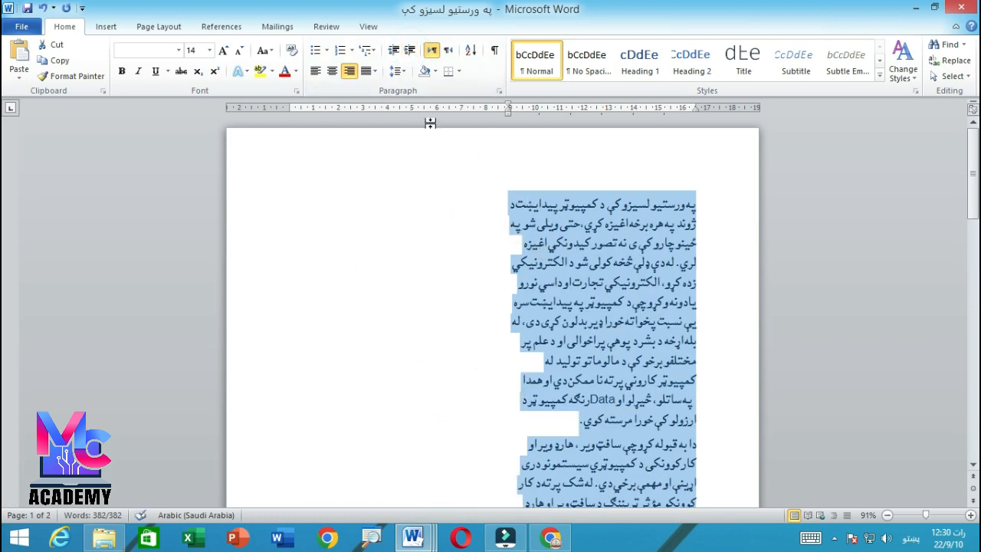
- Decrease the indent of all the document's paragraphs back to the 0 mark at the margin
{"action": "left_click", "coordinate": [393, 51]}
{"action": "left_click", "coordinate": [393, 50]}
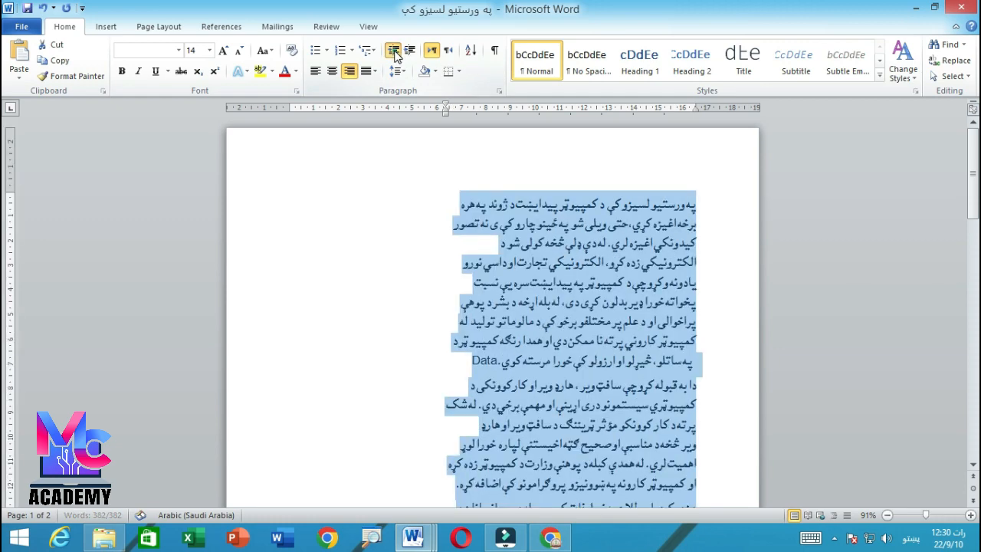
{"action": "left_click", "coordinate": [393, 51]}
{"action": "left_click", "coordinate": [393, 50]}
{"action": "left_click", "coordinate": [393, 51]}
{"action": "left_click", "coordinate": [393, 50]}
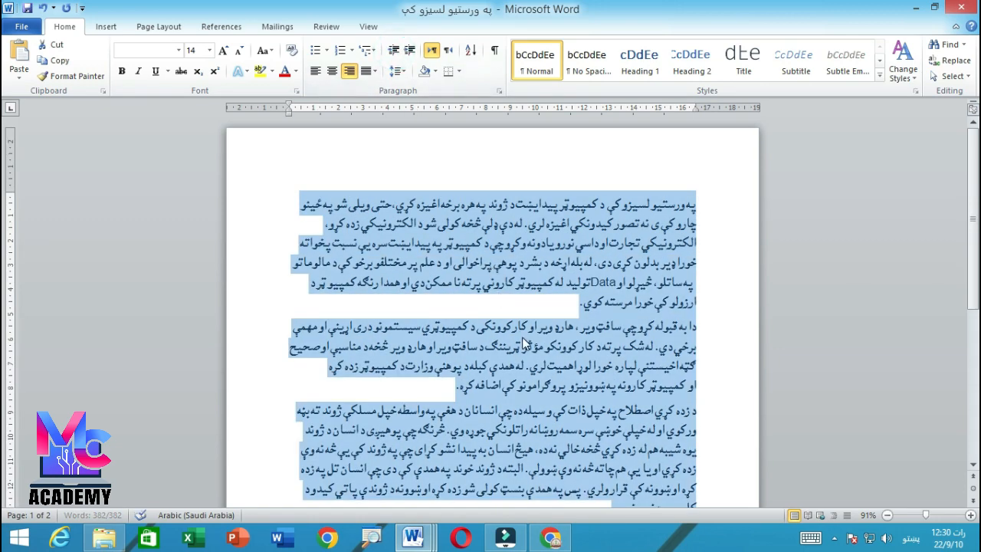